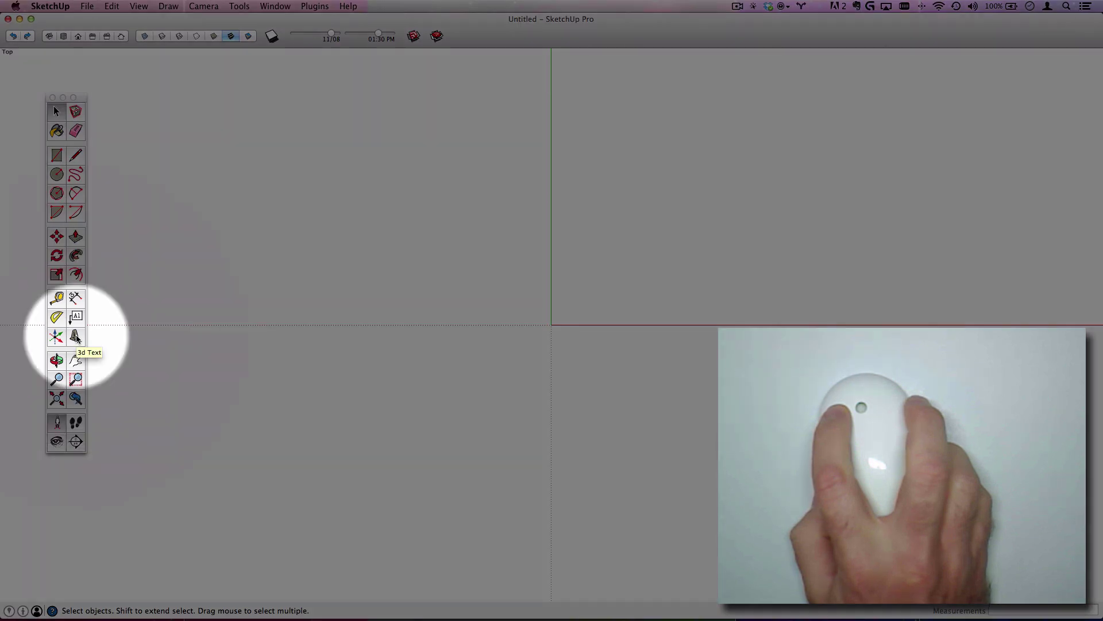
Create filled 3D text 'zopze' extruded 4' and place it at the model origin.
left_click(76, 337)
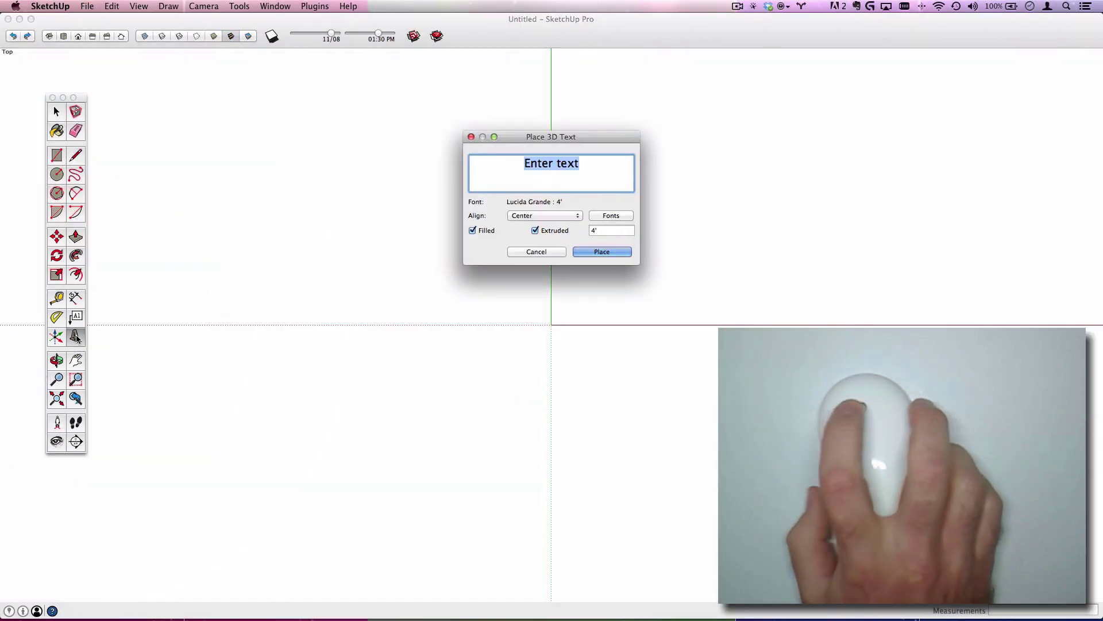
type("z")
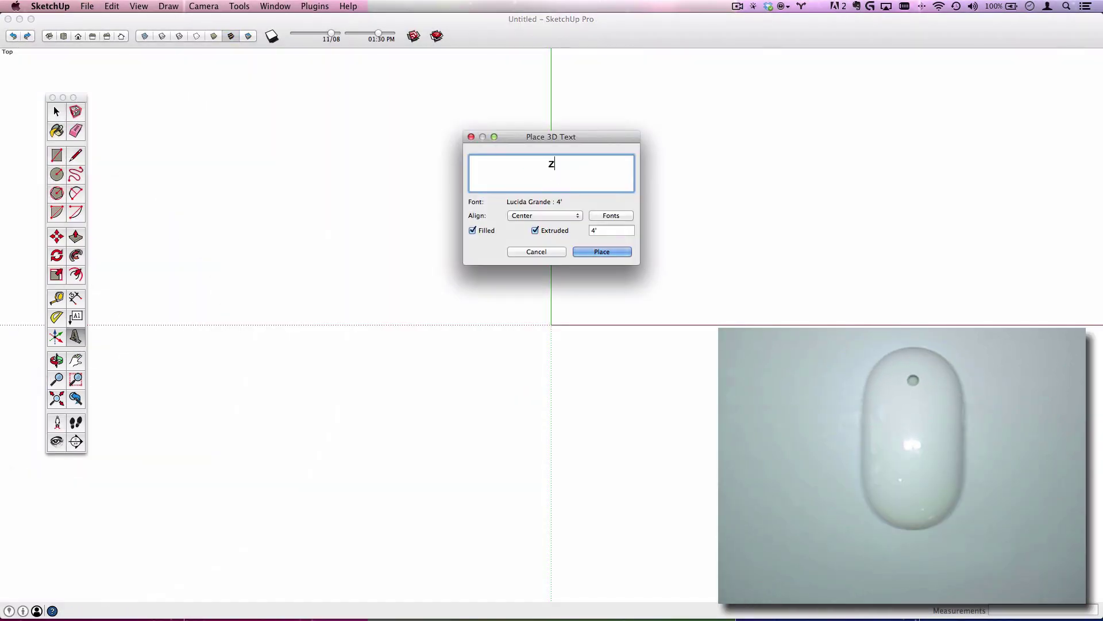
type("opze")
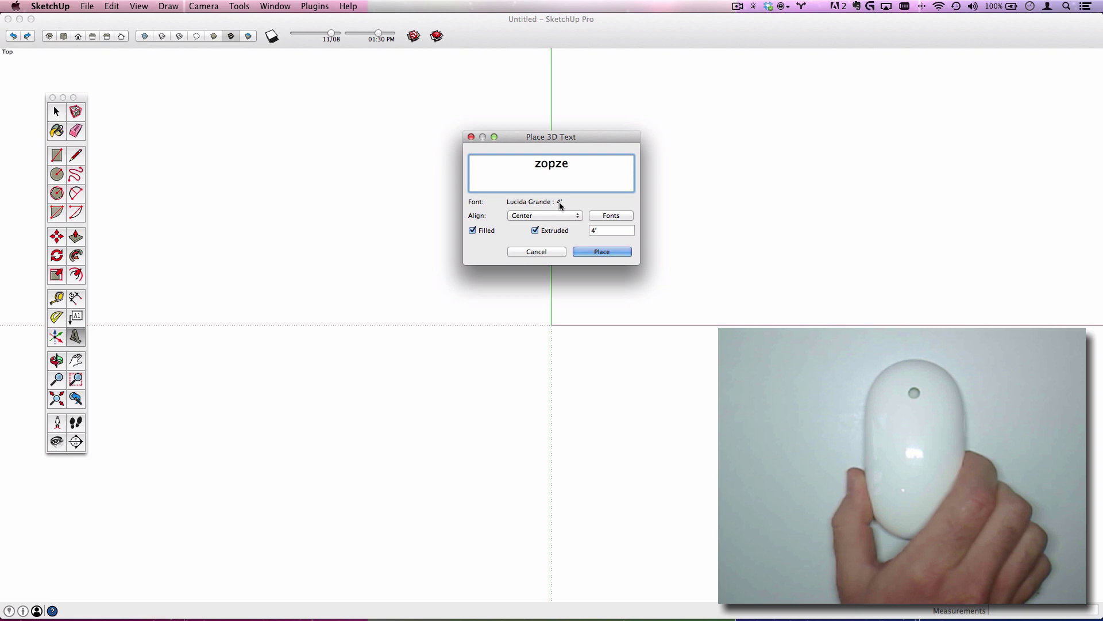
left_click(592, 229)
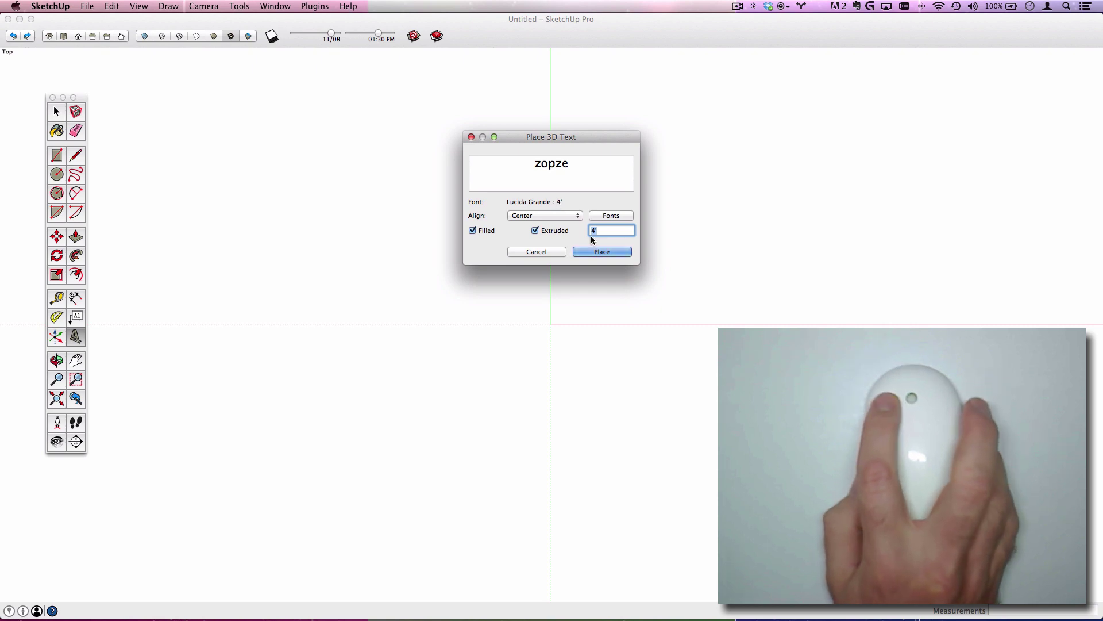
left_click(594, 252)
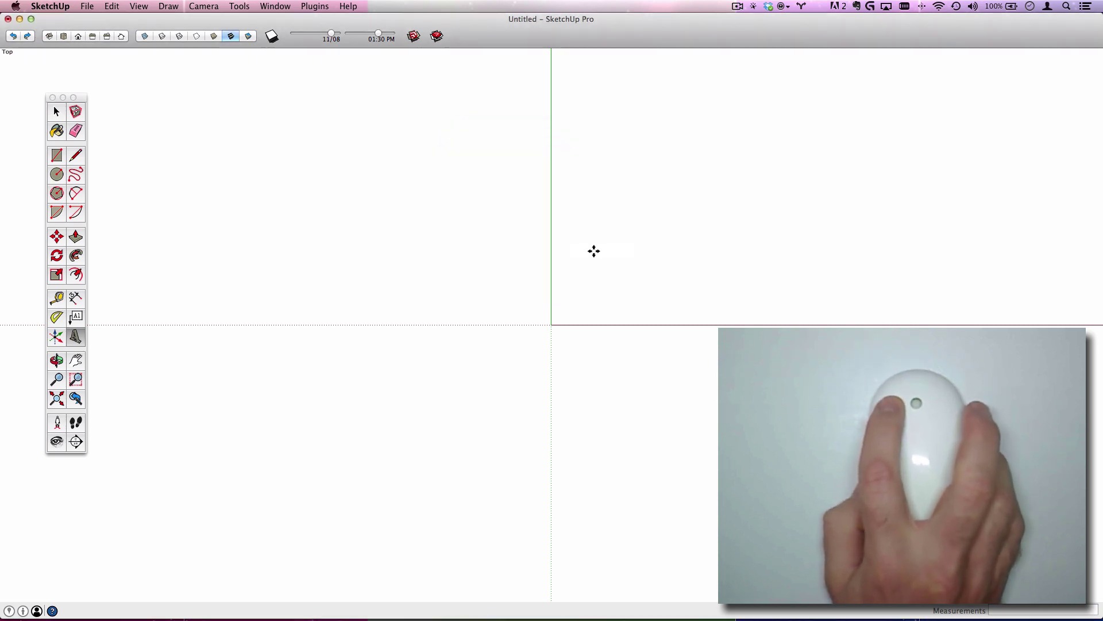
left_click(551, 325)
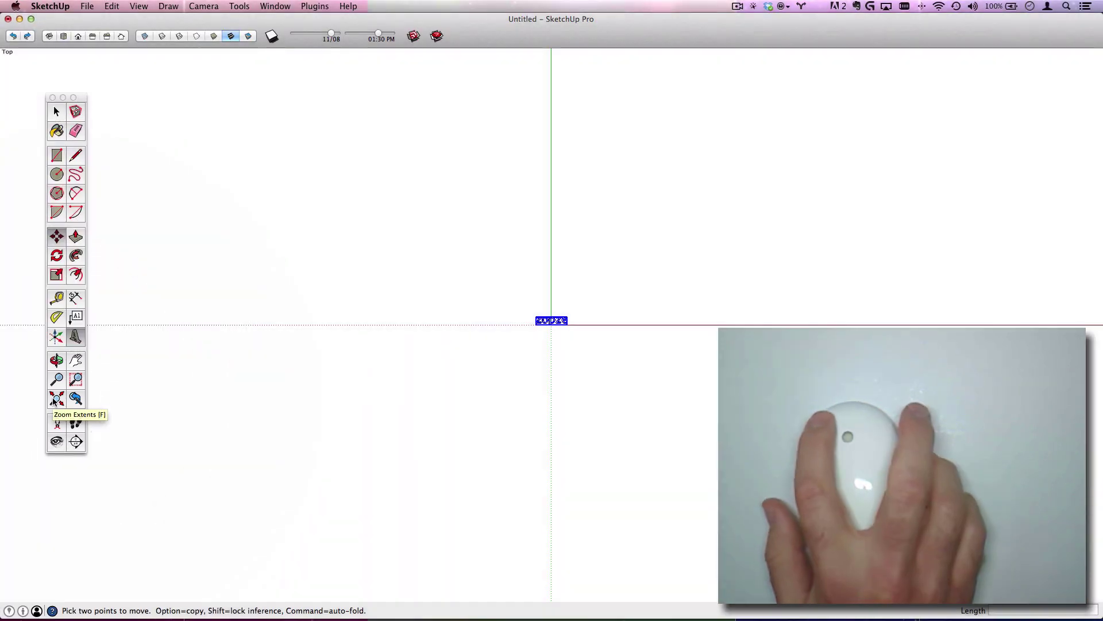
Zoom extents to fit the zopze text in the window, then deselect it.
left_click(55, 399)
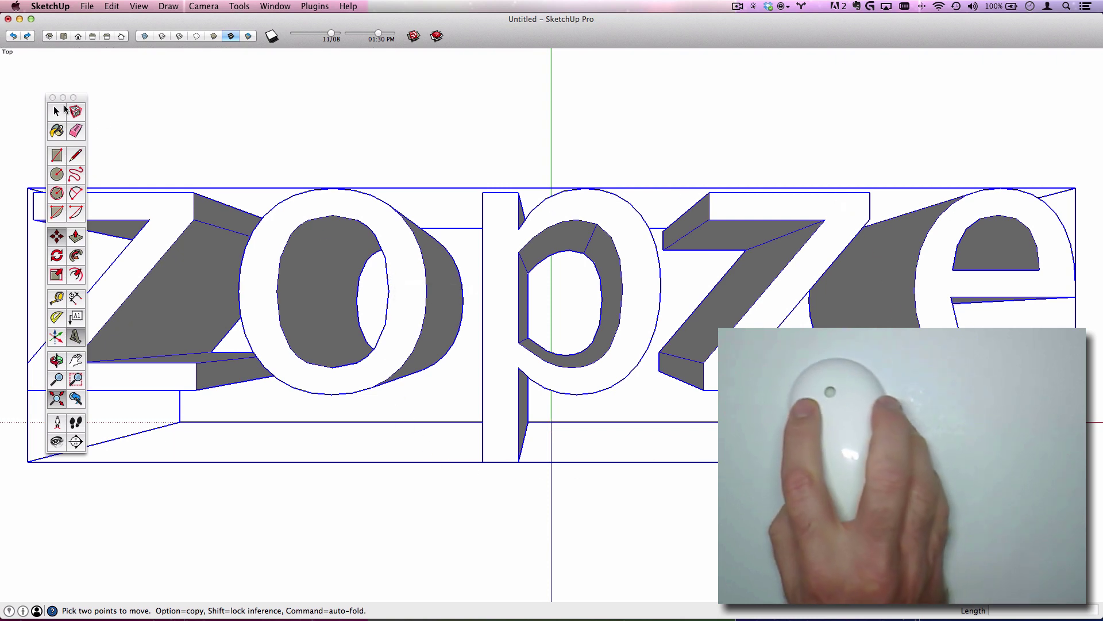
left_click(57, 112)
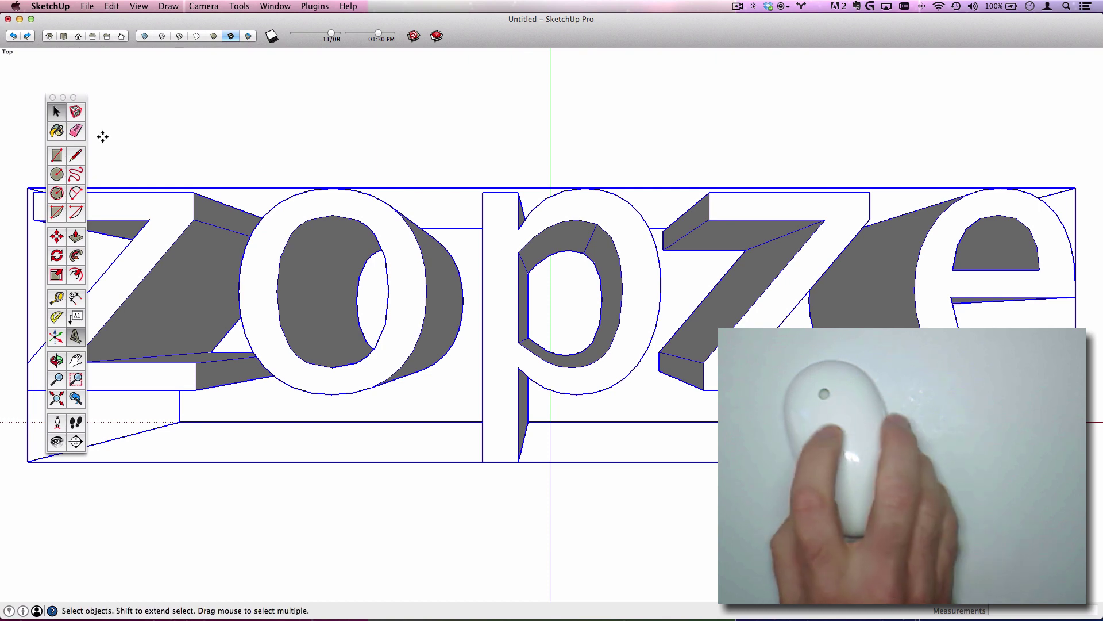
left_click(653, 139)
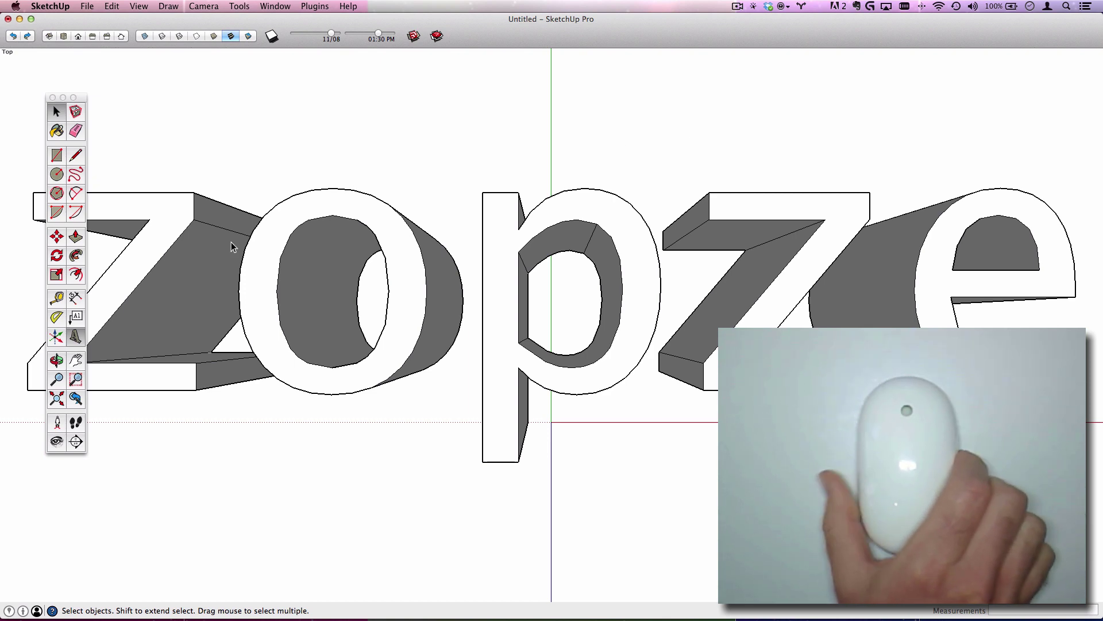
scroll(213, 257, "down", 5)
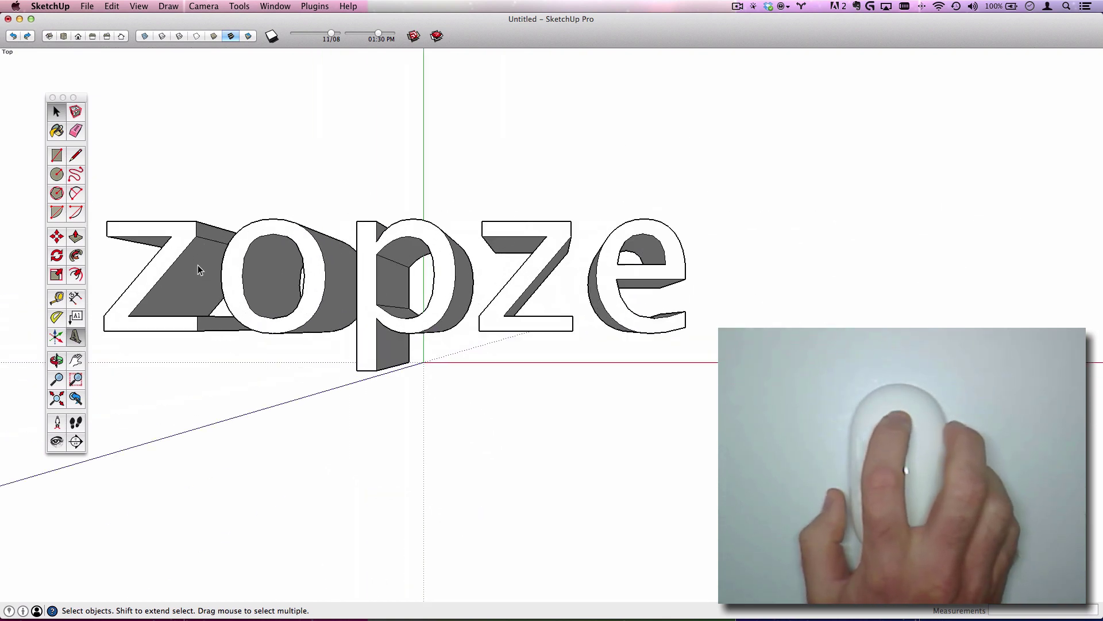
scroll(197, 265, "up", 3)
scroll(198, 264, "down", 6)
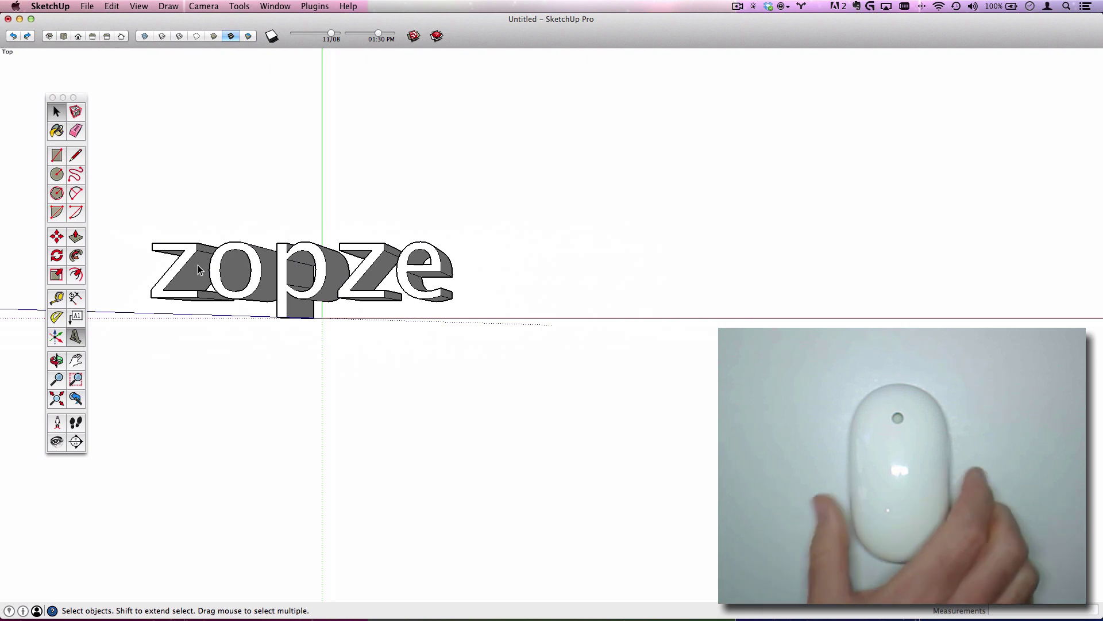
scroll(398, 264, "up", 5)
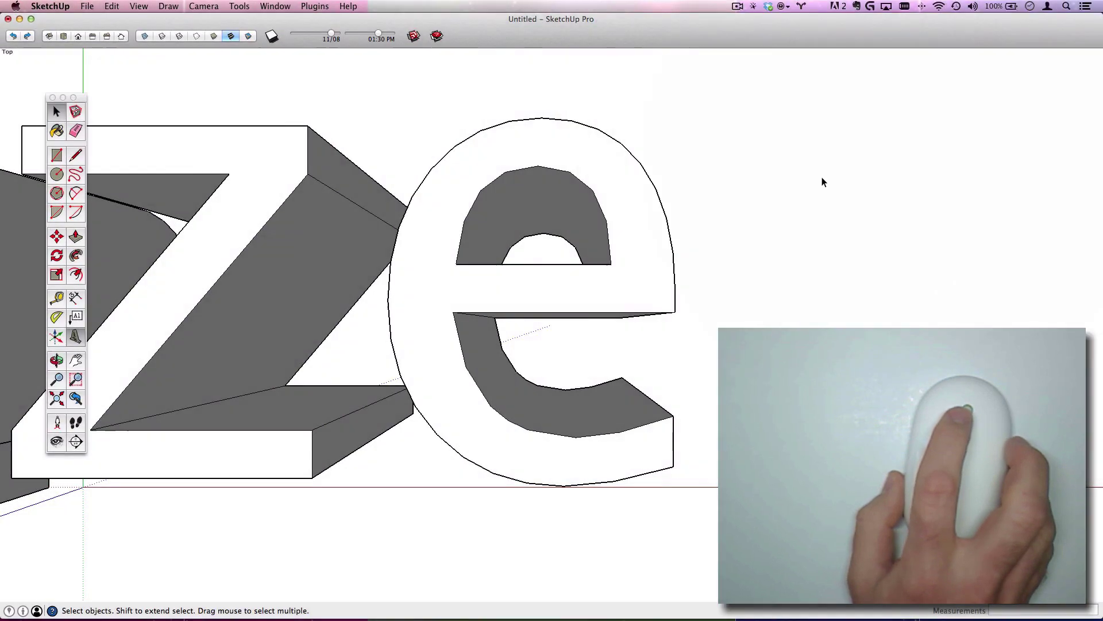
scroll(400, 249, "down", 6)
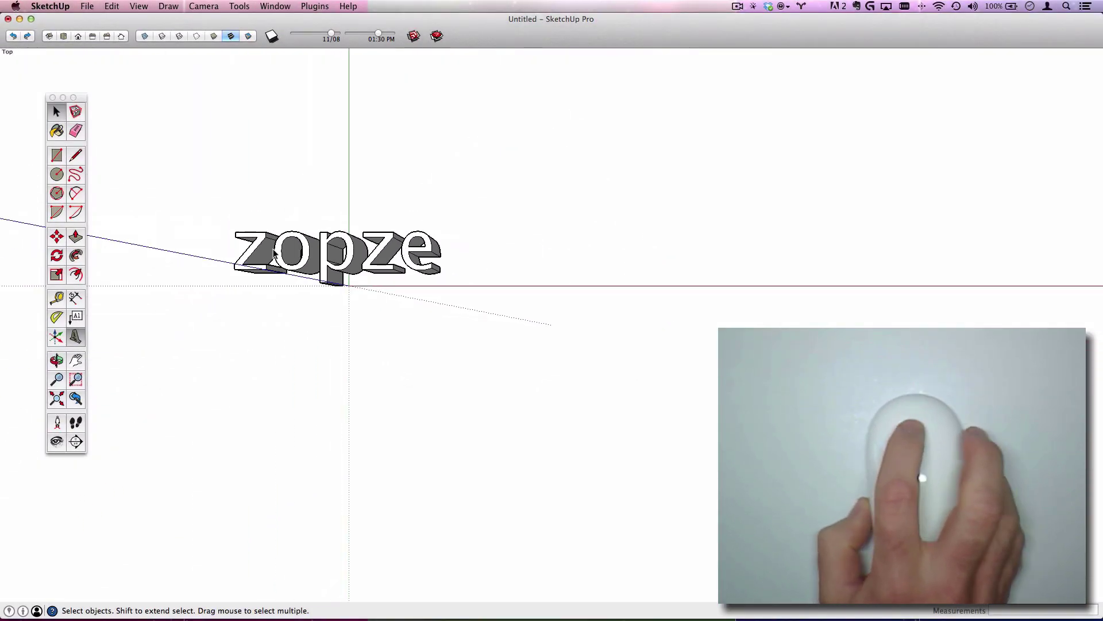
scroll(273, 253, "up", 8)
scroll(348, 259, "down", 7)
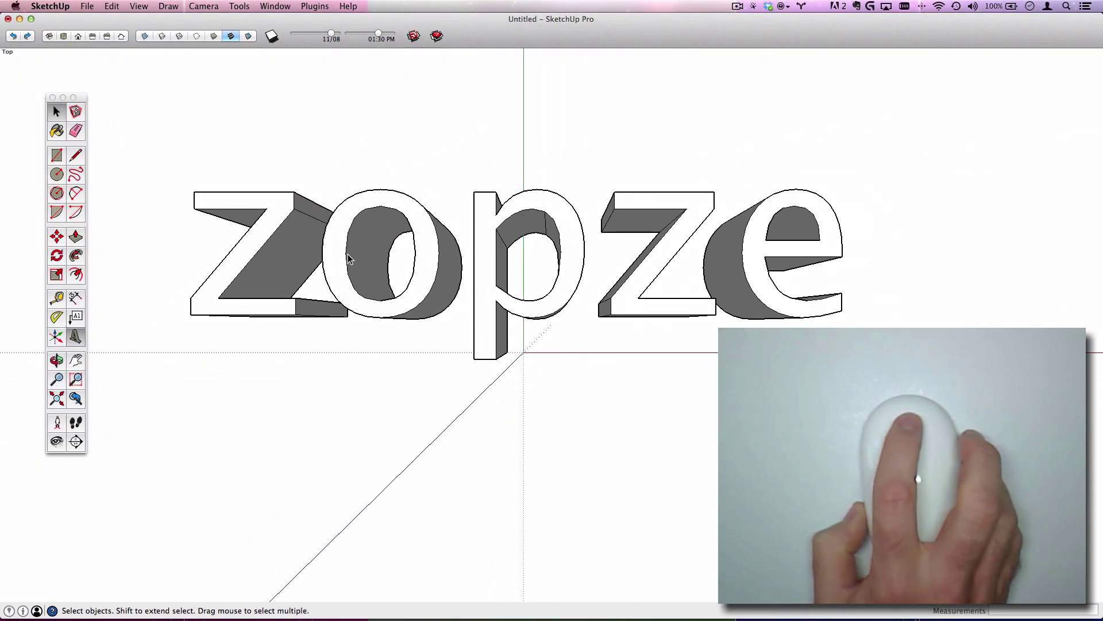
scroll(473, 268, "up", 8)
scroll(485, 262, "down", 9)
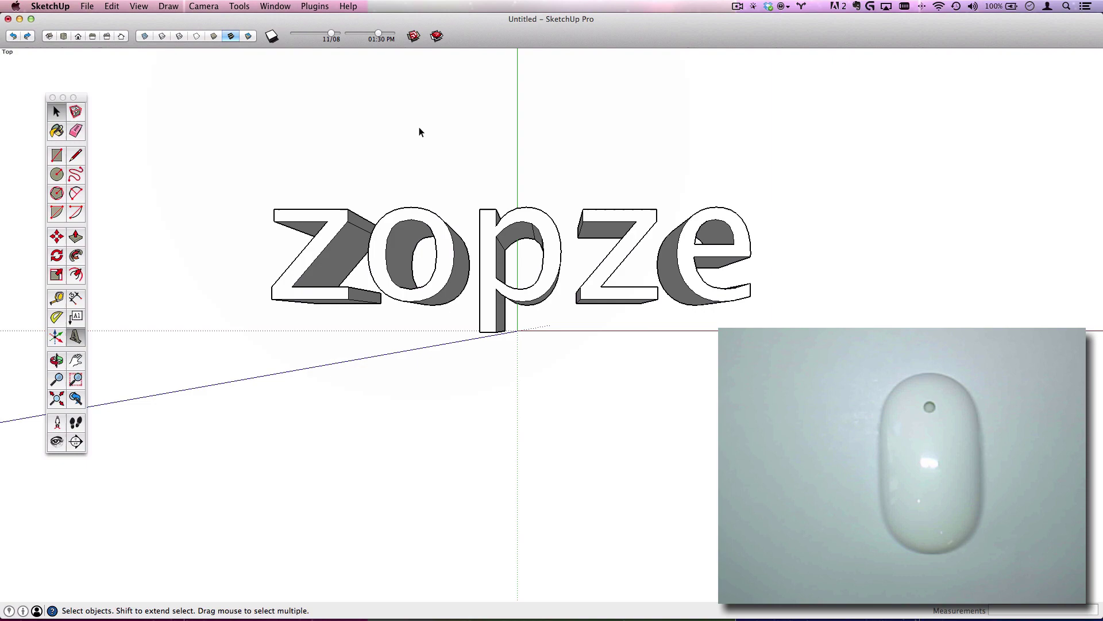
scroll(419, 126, "up", 10)
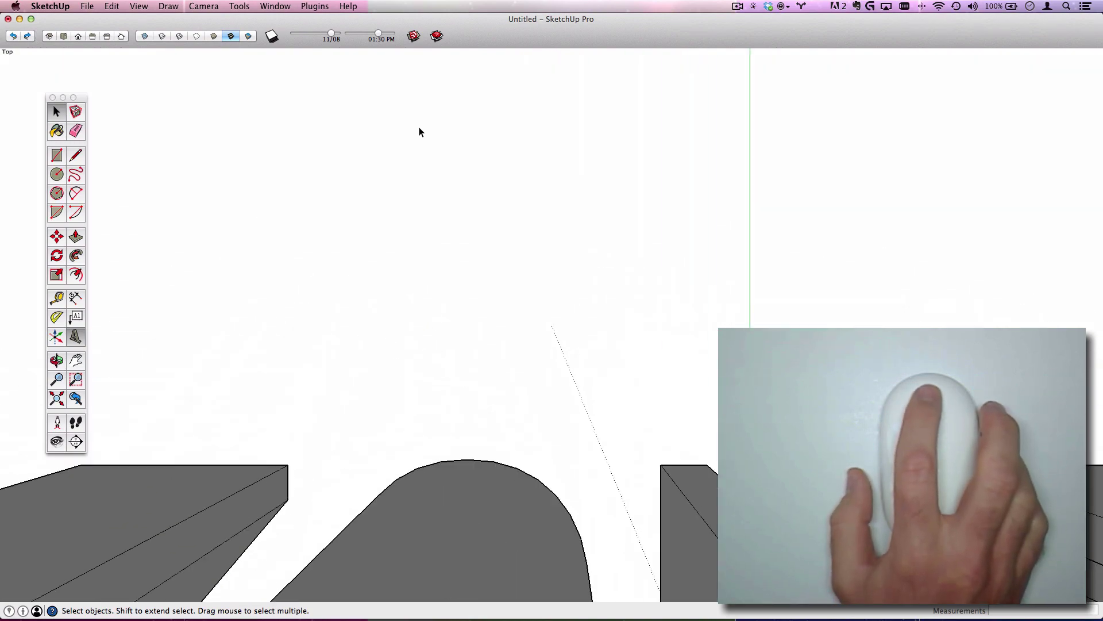
scroll(419, 127, "down", 4)
scroll(419, 126, "down", 5)
scroll(419, 127, "up", 10)
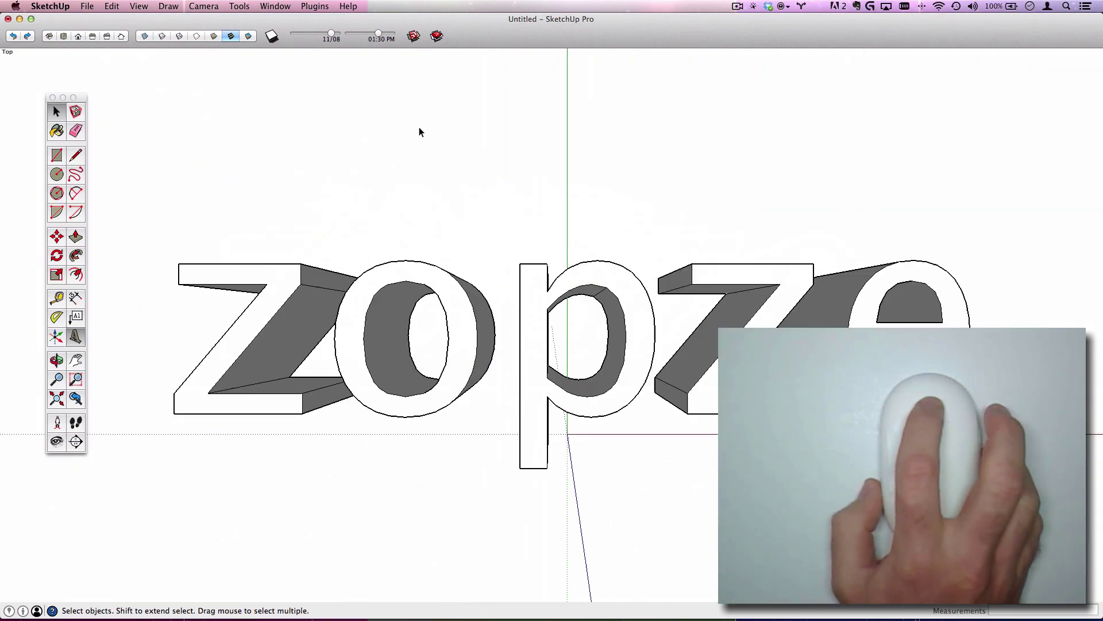
scroll(418, 133, "down", 5)
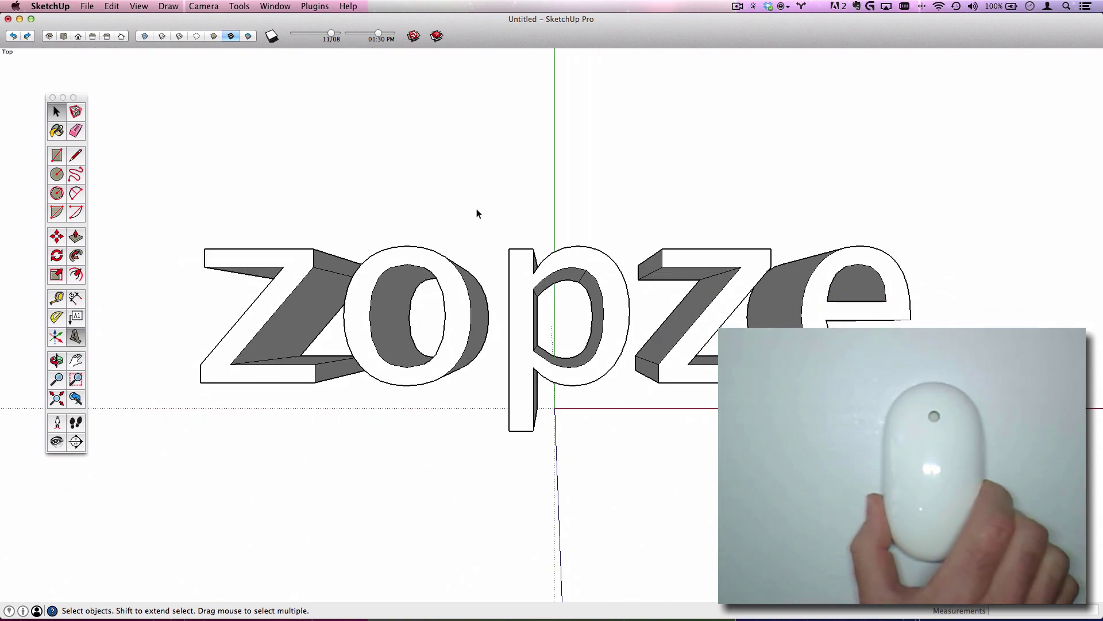
scroll(443, 150, "up", 10)
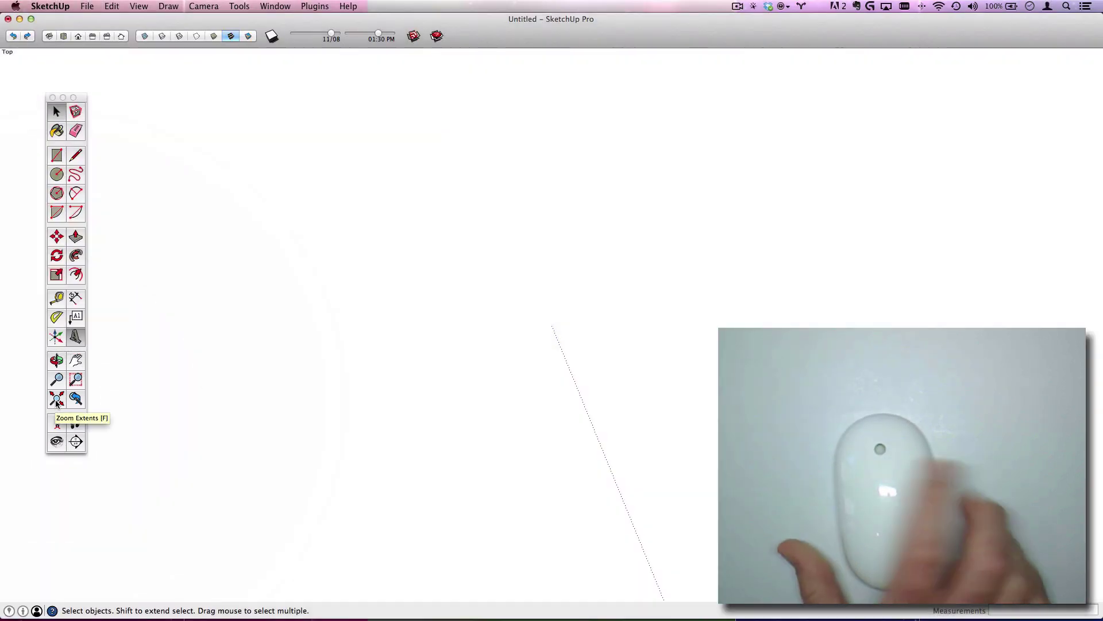
left_click(57, 400)
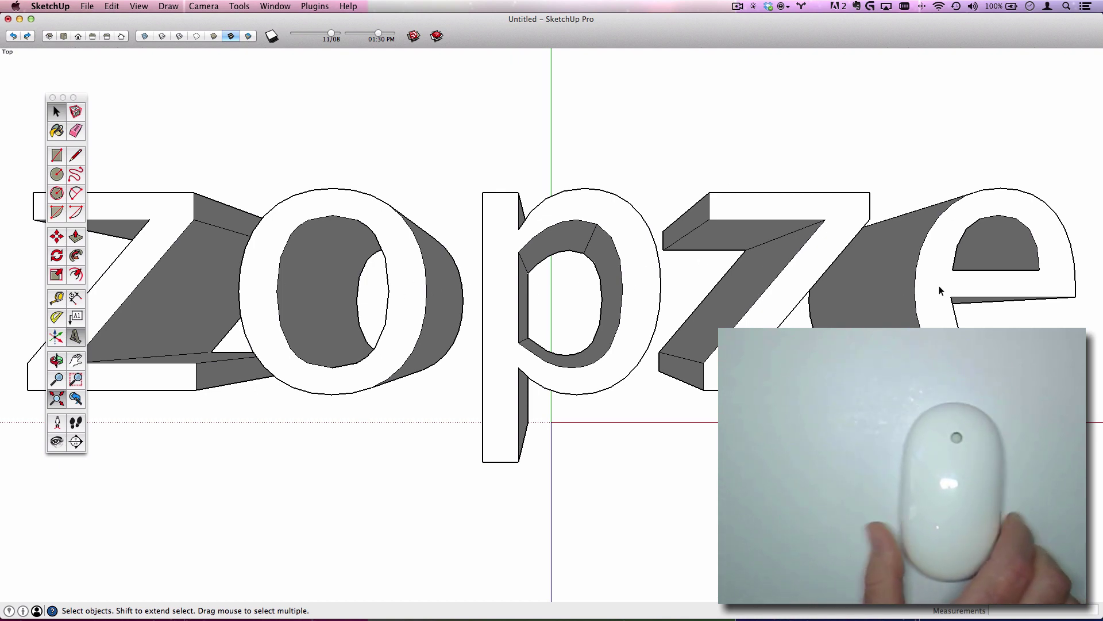
Switch the camera to Parallel Projection, then to Perspective.
left_click(198, 7)
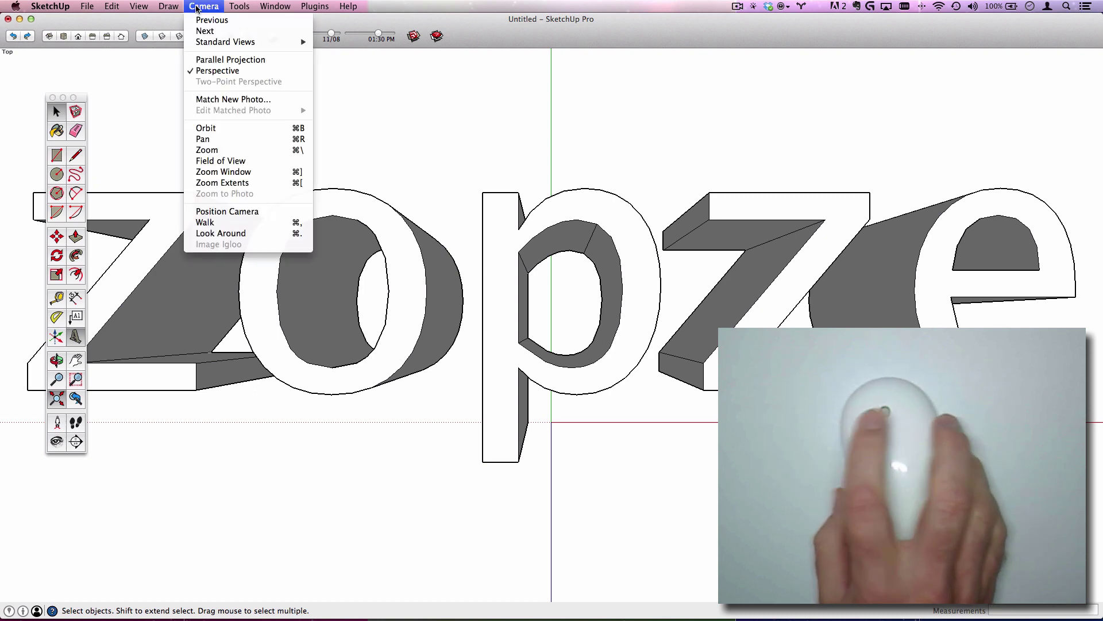
left_click(248, 61)
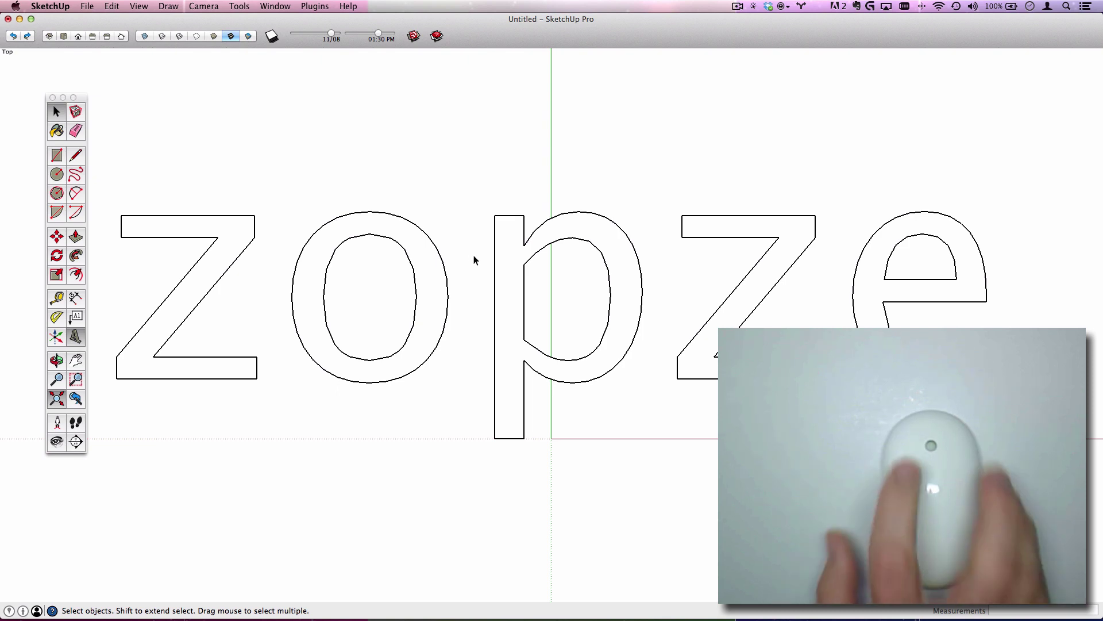
left_click(221, 6)
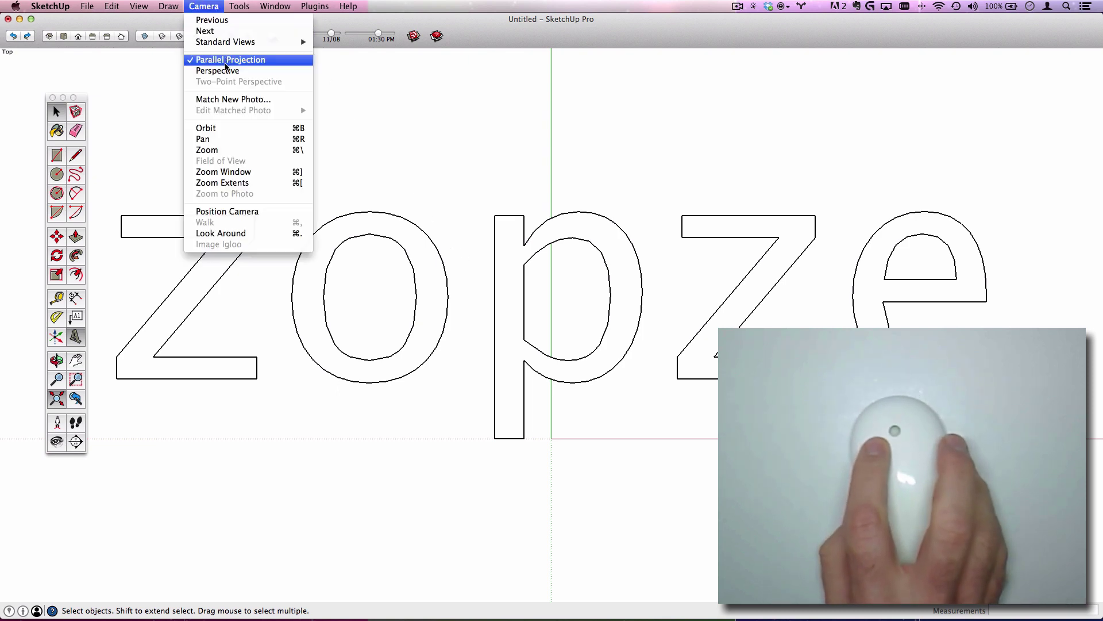
left_click(225, 70)
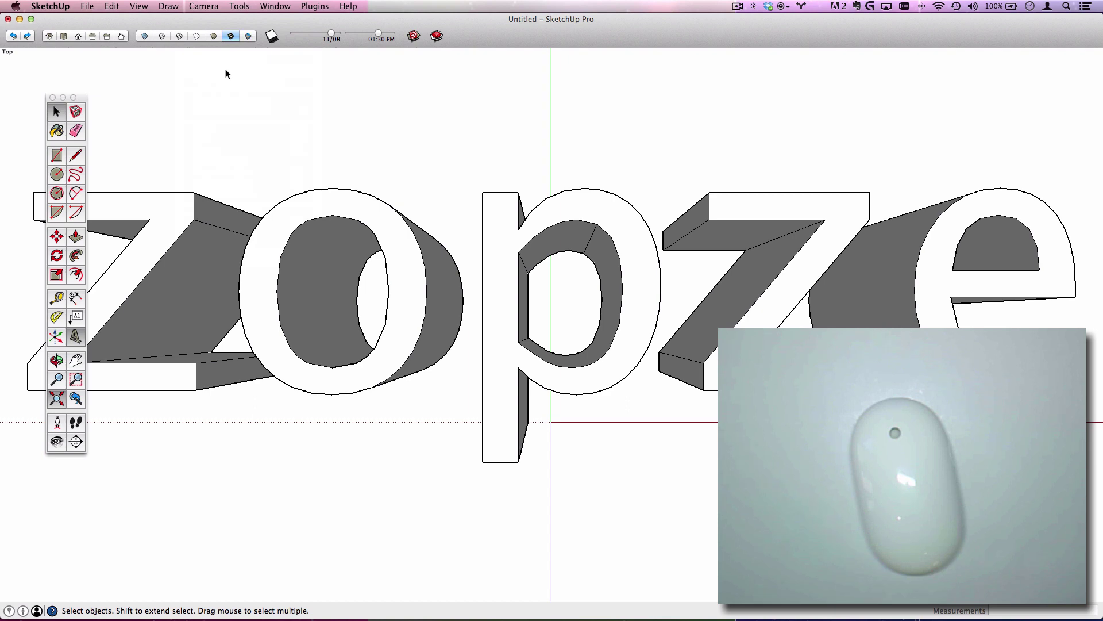
Return the camera to Parallel Projection and bring up the Standard Views list.
left_click(216, 7)
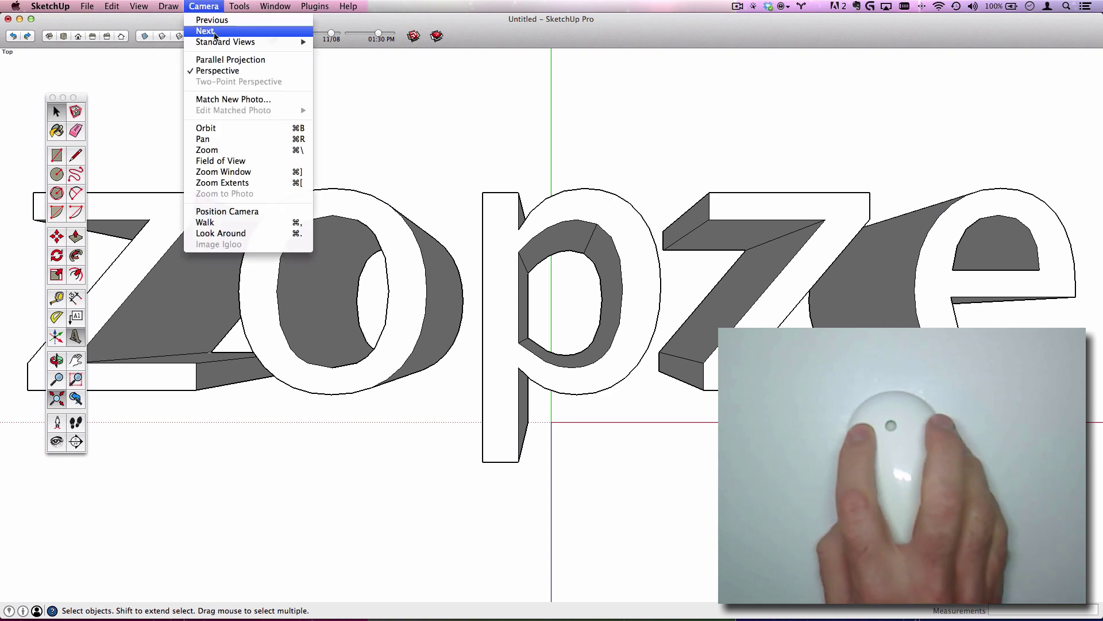
left_click(219, 59)
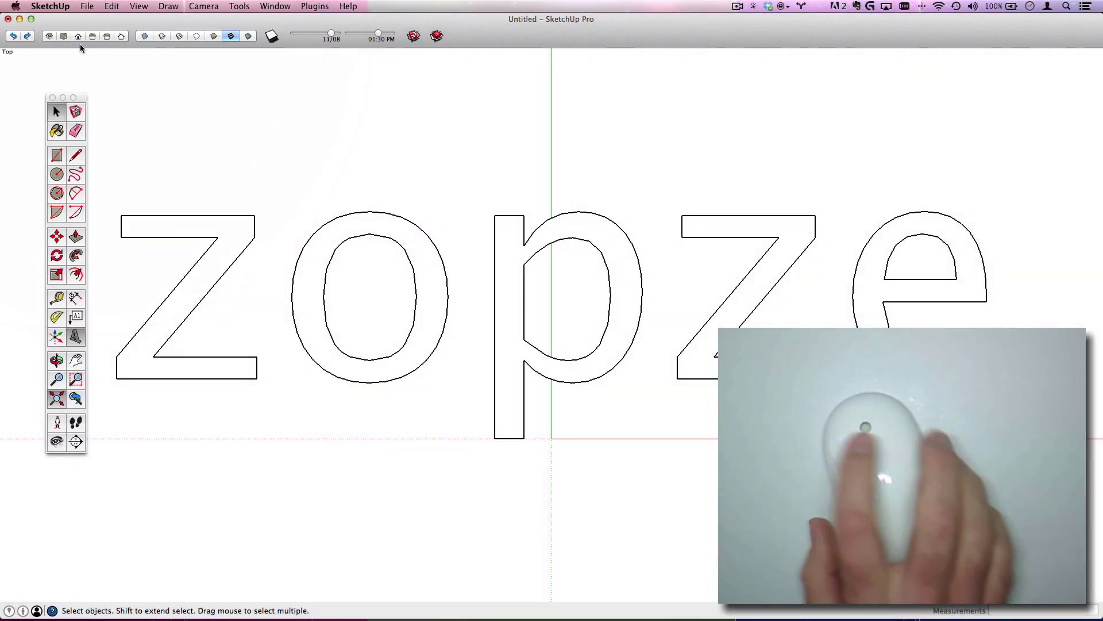
left_click(204, 6)
mouse_move(222, 44)
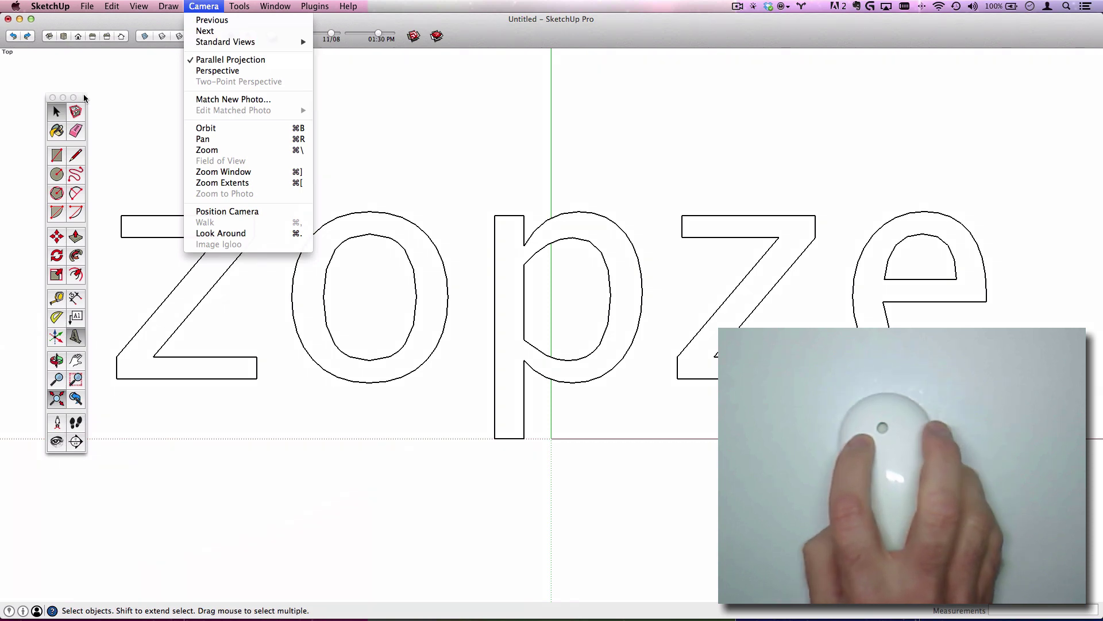
Switch to the Iso standard view and zoom out.
left_click(122, 70)
left_click(49, 37)
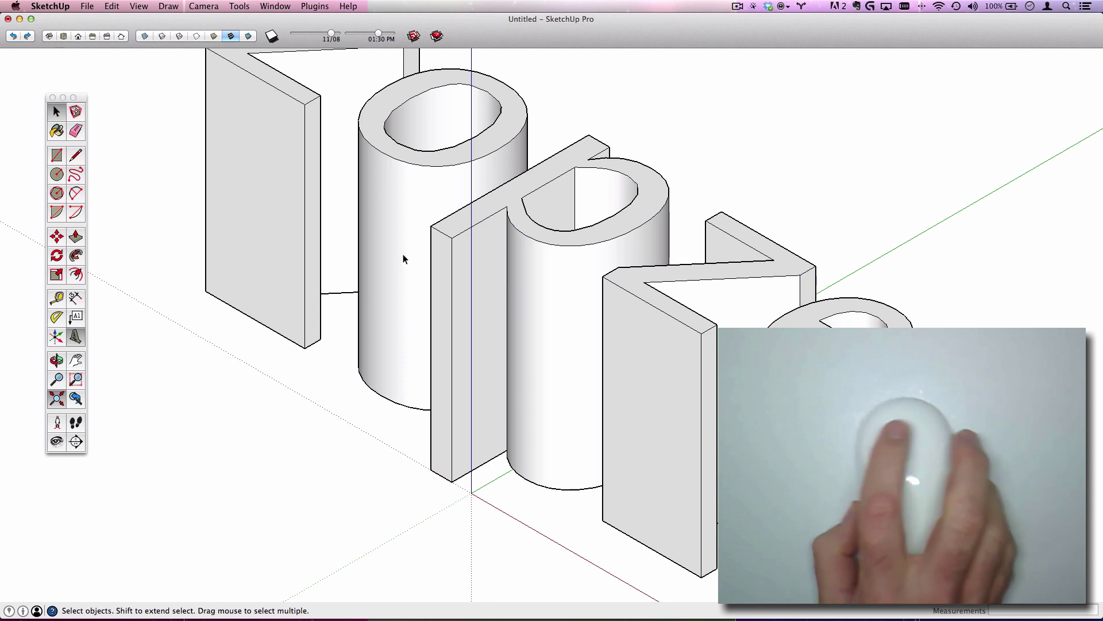
scroll(484, 286, "down", 5)
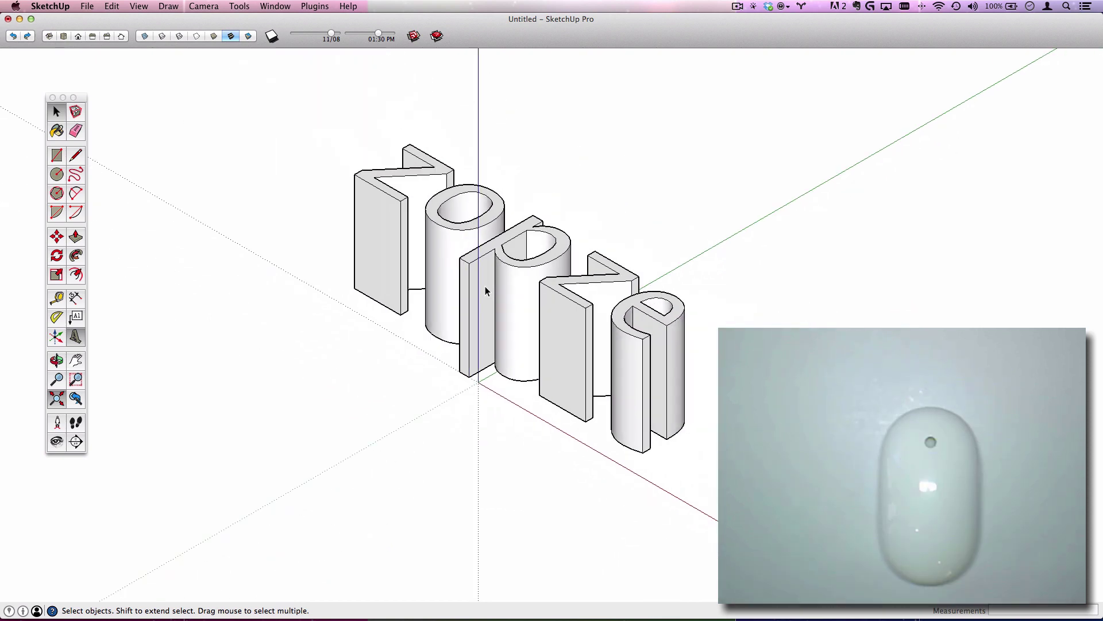
View the lettering from Top, Front, Right and Back, then return to Iso.
left_click(62, 37)
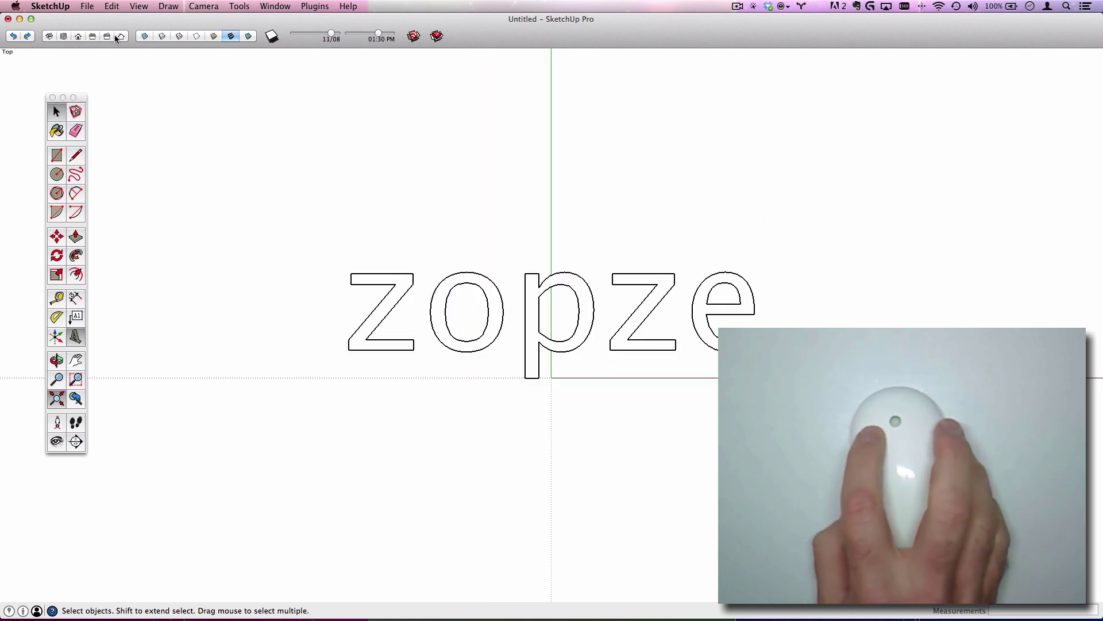
left_click(82, 35)
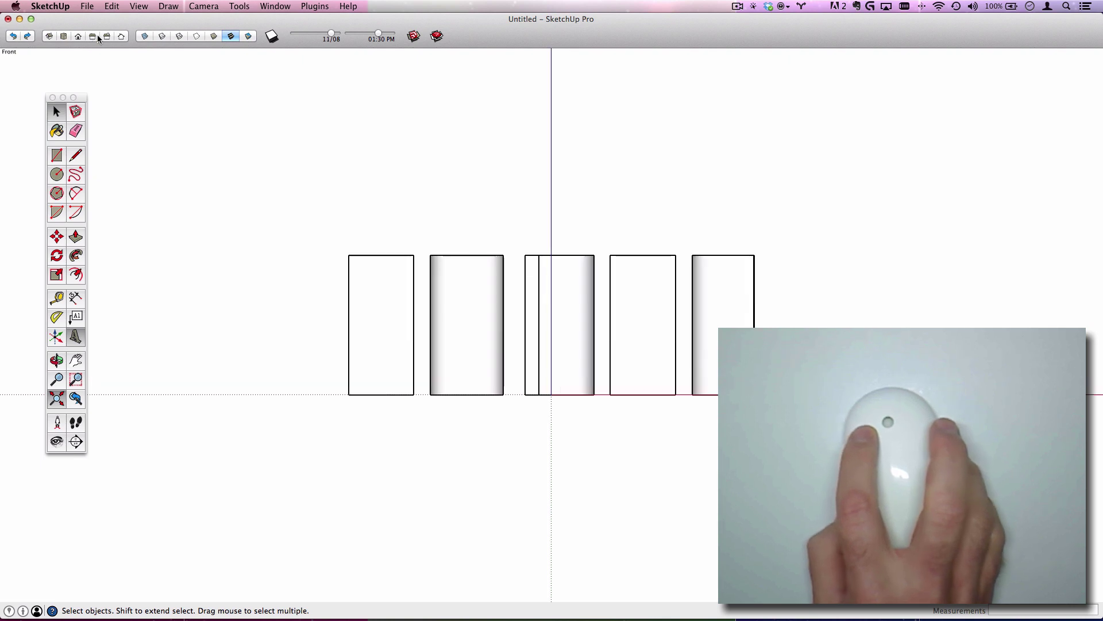
left_click(95, 35)
left_click(115, 34)
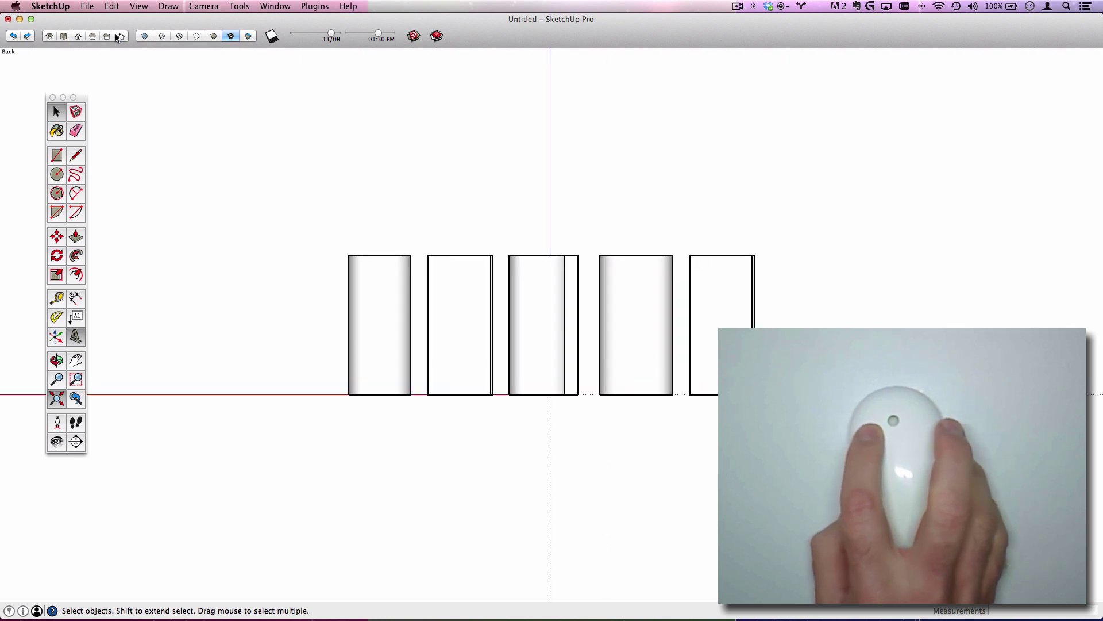
left_click(51, 36)
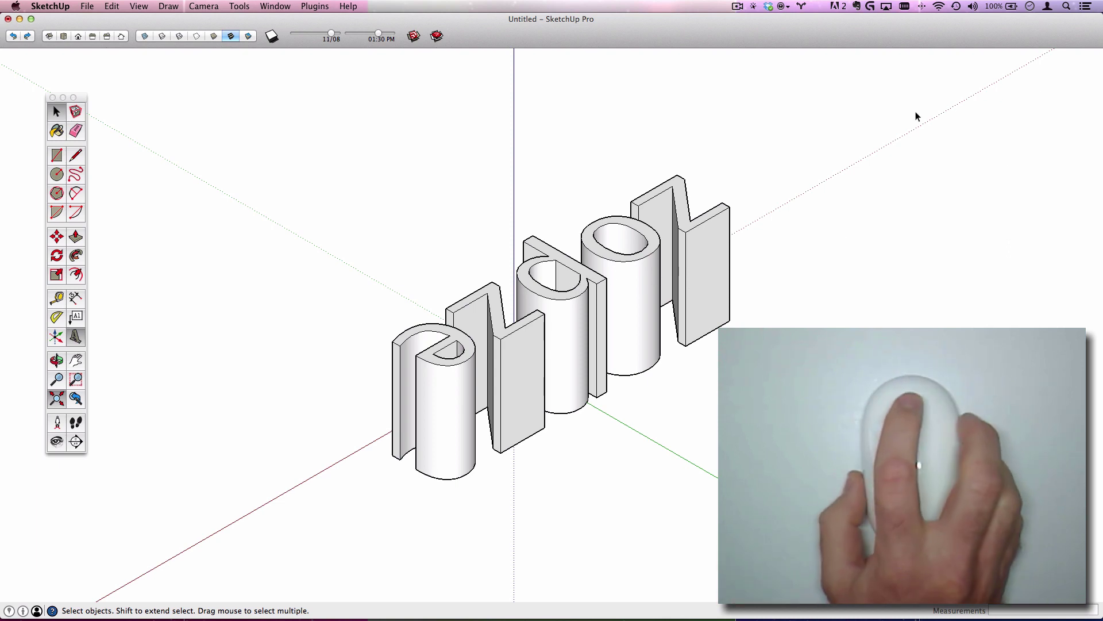
Orbit around the zopze letters to face them from the front.
key("o")
left_click_drag(916, 112, 442, 146)
left_click_drag(424, 145, 315, 155)
middle_click_drag(906, 145, 346, 163)
middle_click_drag(958, 163, 776, 178)
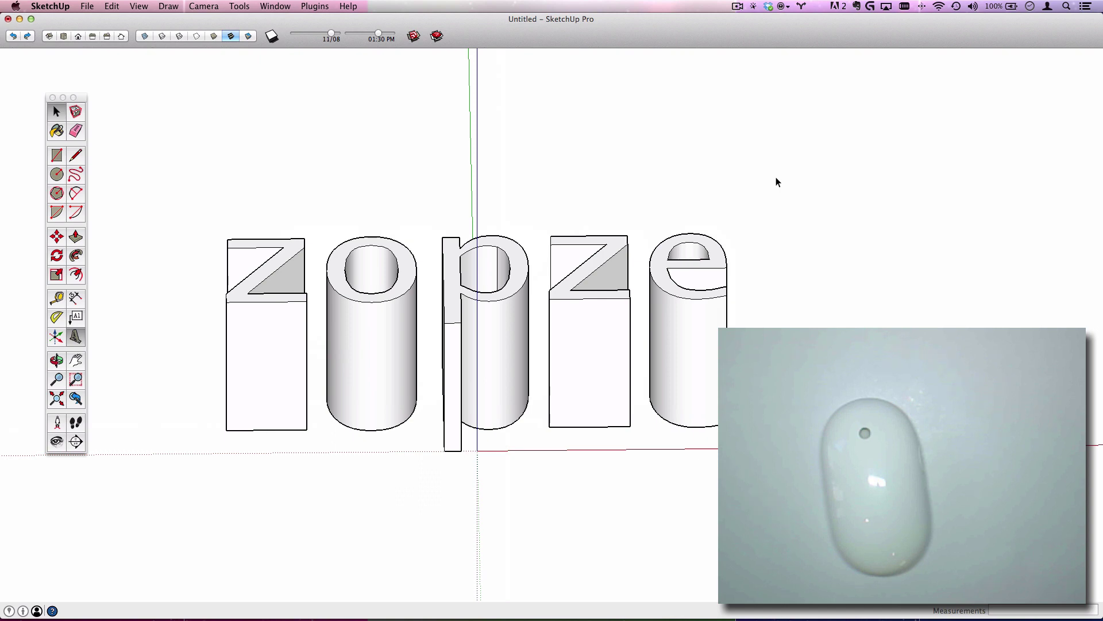
Reset to Iso, then orbit through steep, underside and high oblique views of the letters.
left_click(51, 37)
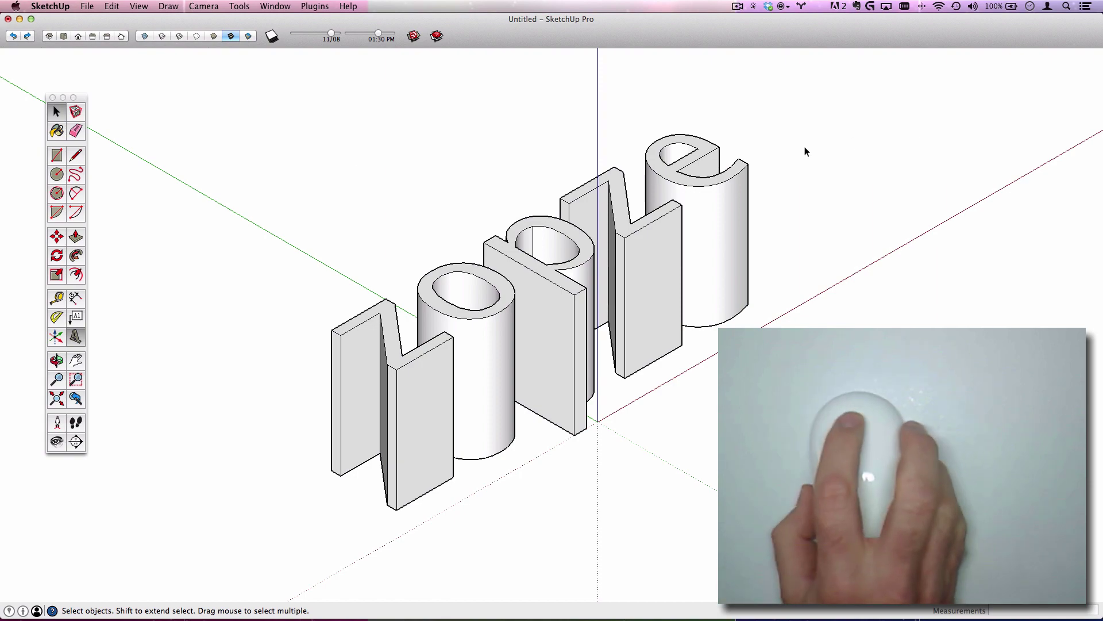
middle_click_drag(804, 151, 750, 197)
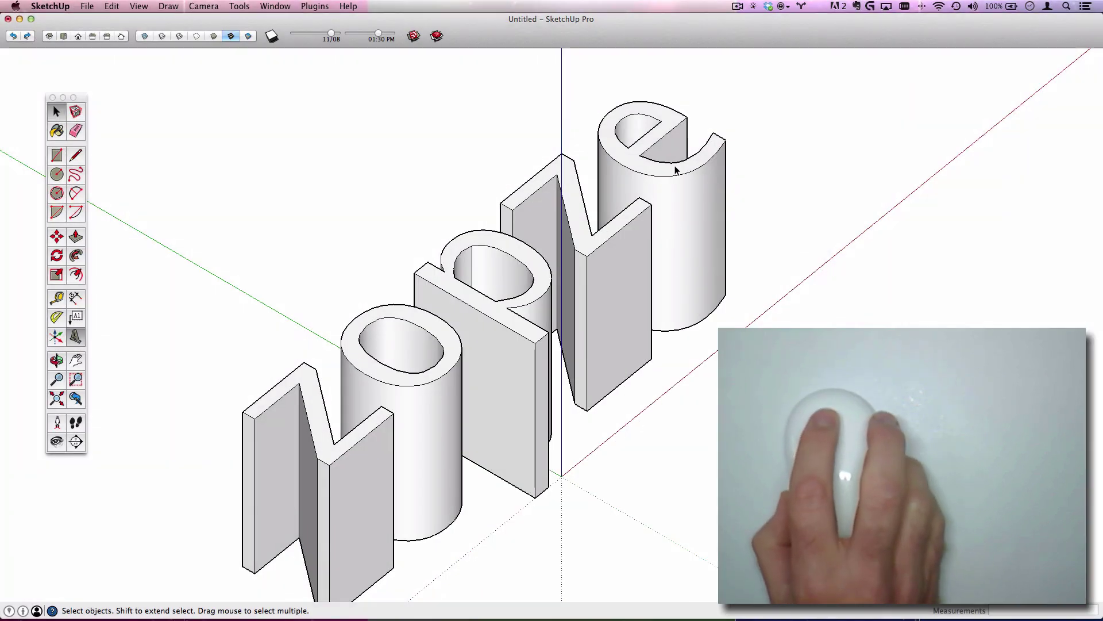
middle_click_drag(694, 113, 696, 495)
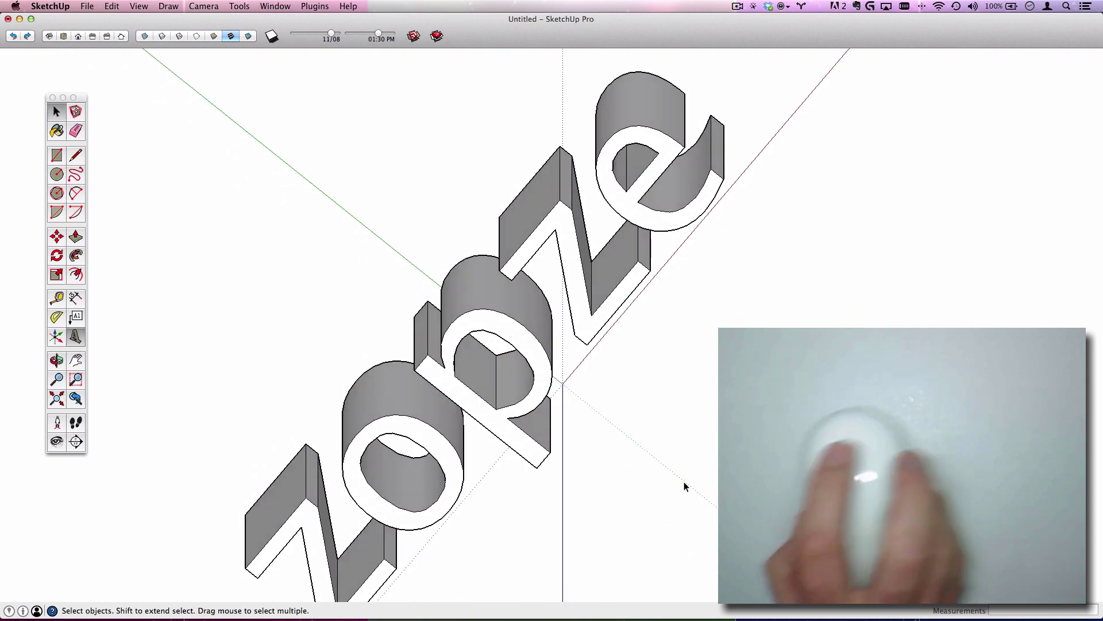
middle_click_drag(691, 154, 643, 477)
middle_click_drag(646, 108, 633, 368)
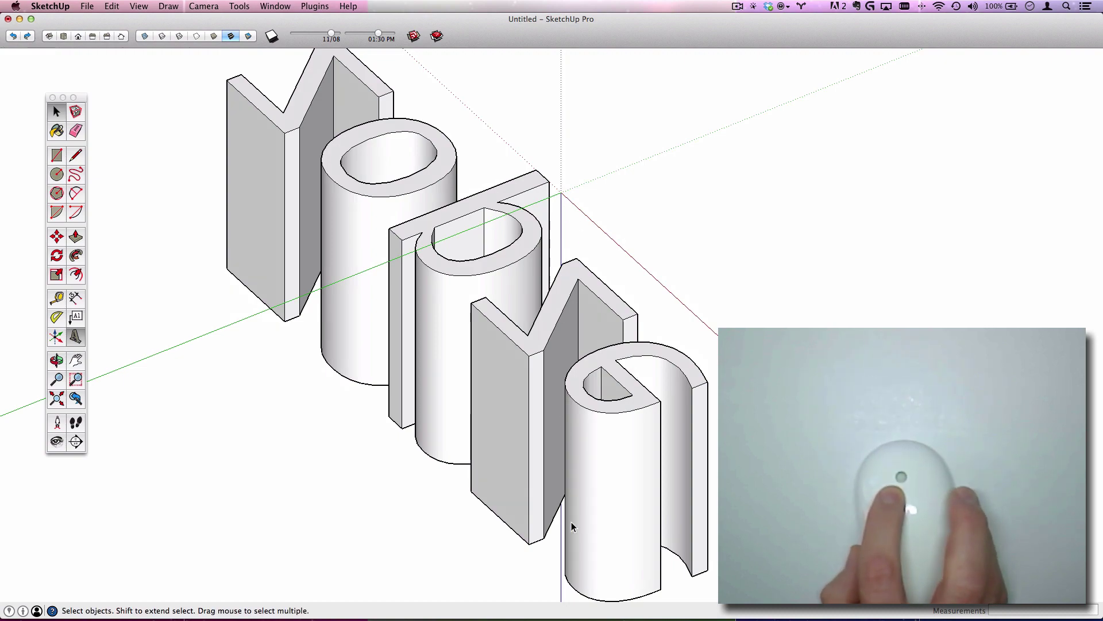
middle_click_drag(660, 117, 661, 569)
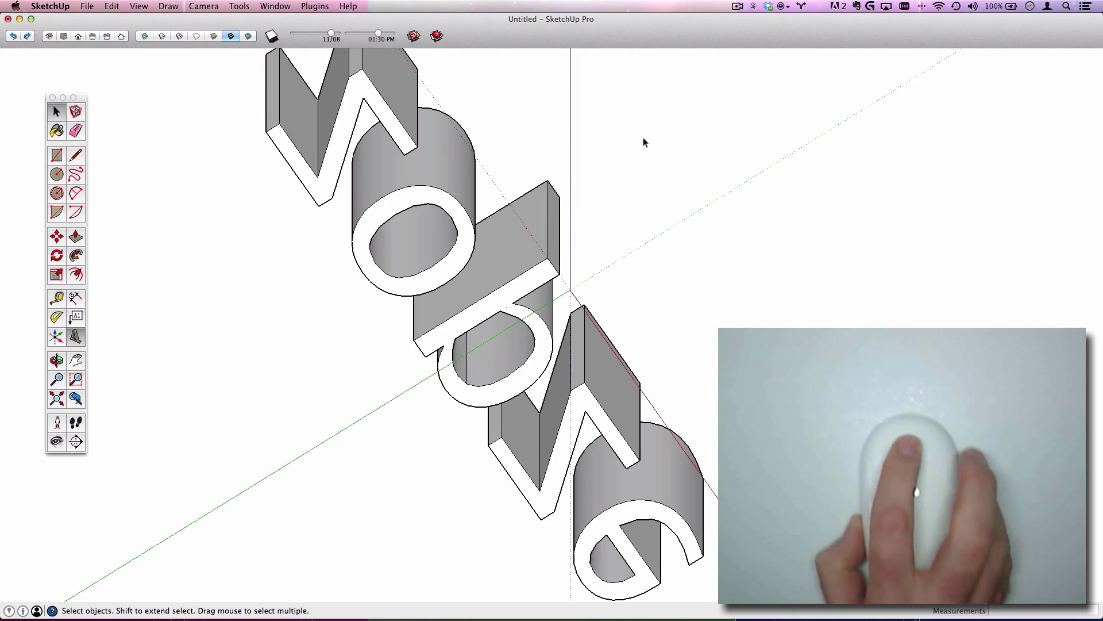
middle_click_drag(643, 137, 616, 540)
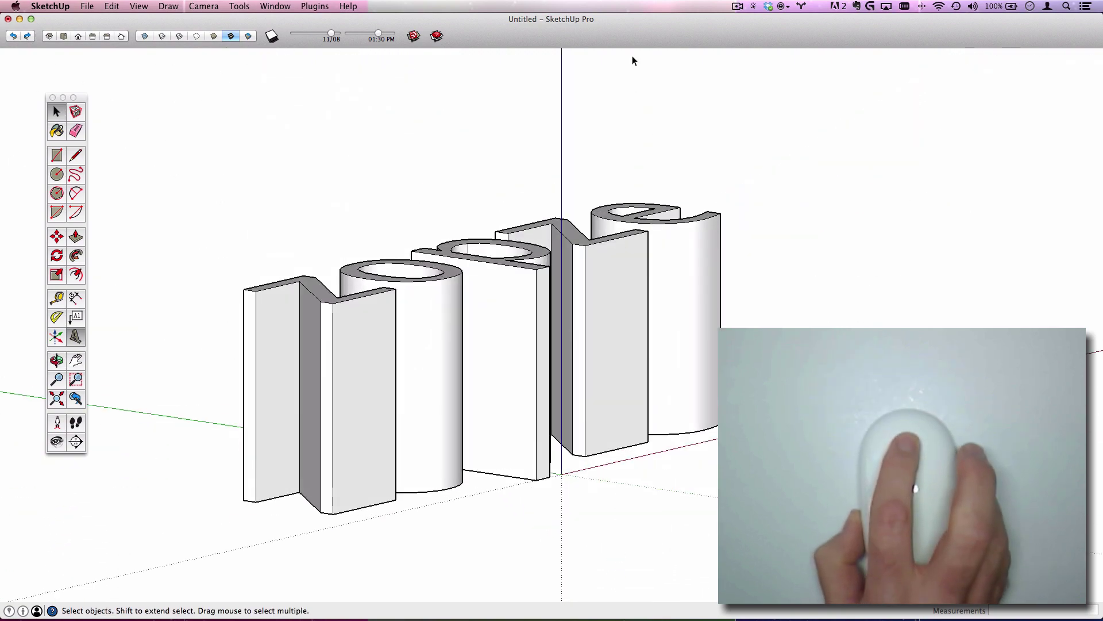
middle_click_drag(632, 60, 587, 277)
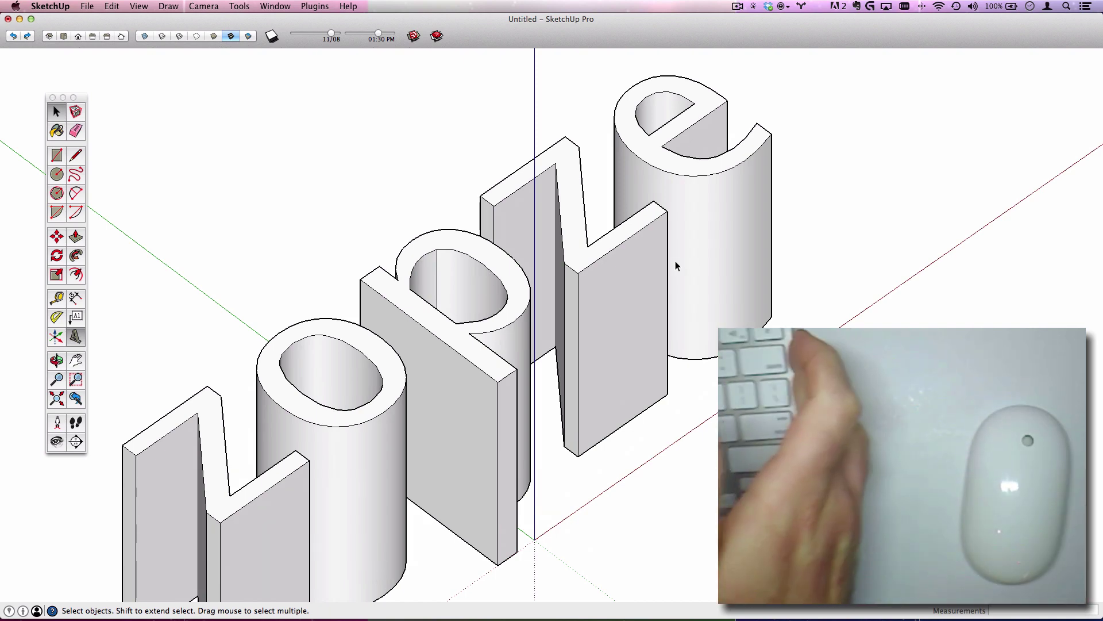
Zoom out and orbit around the lettering, then zoom extents to fit the whole model.
scroll(663, 236, "down", 5)
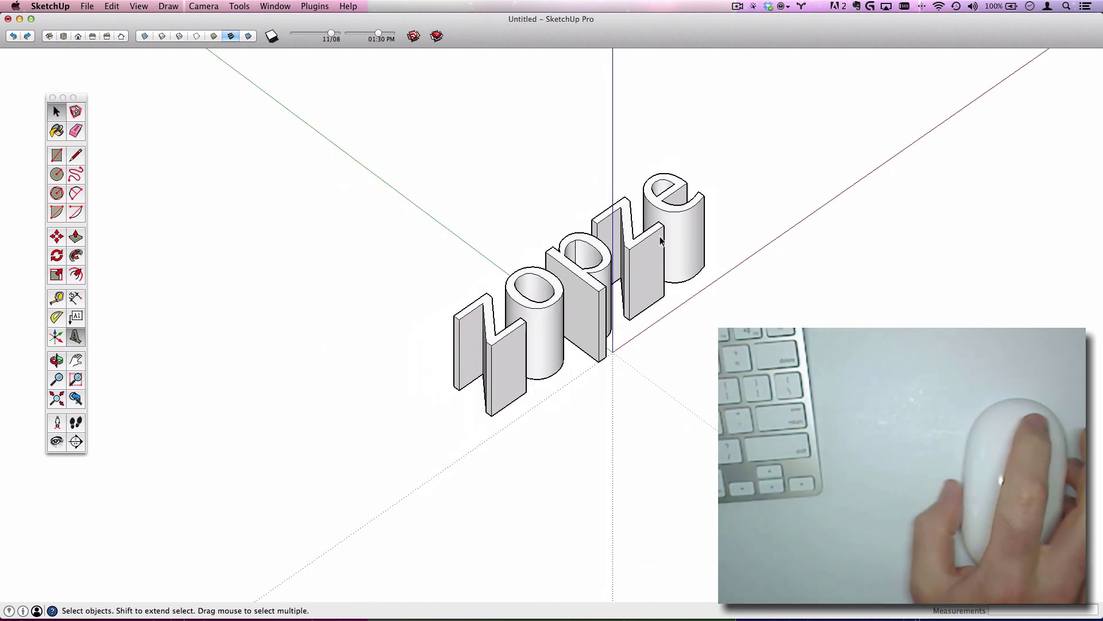
middle_click_drag(660, 236, 751, 197)
scroll(654, 228, "down", 5)
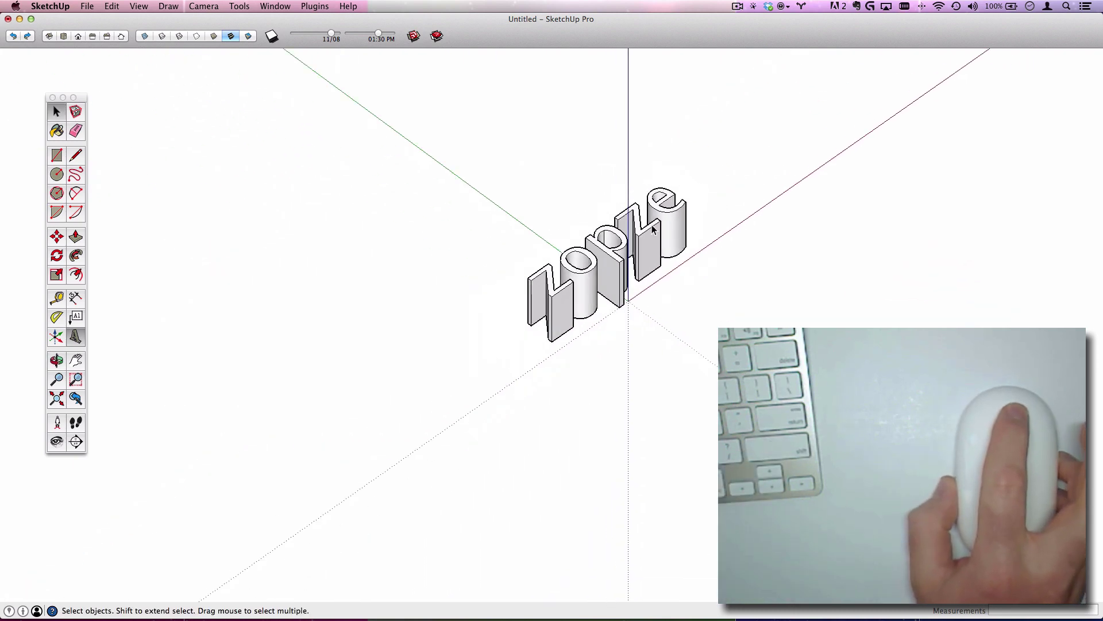
left_click_drag(654, 228, 651, 190)
key("space")
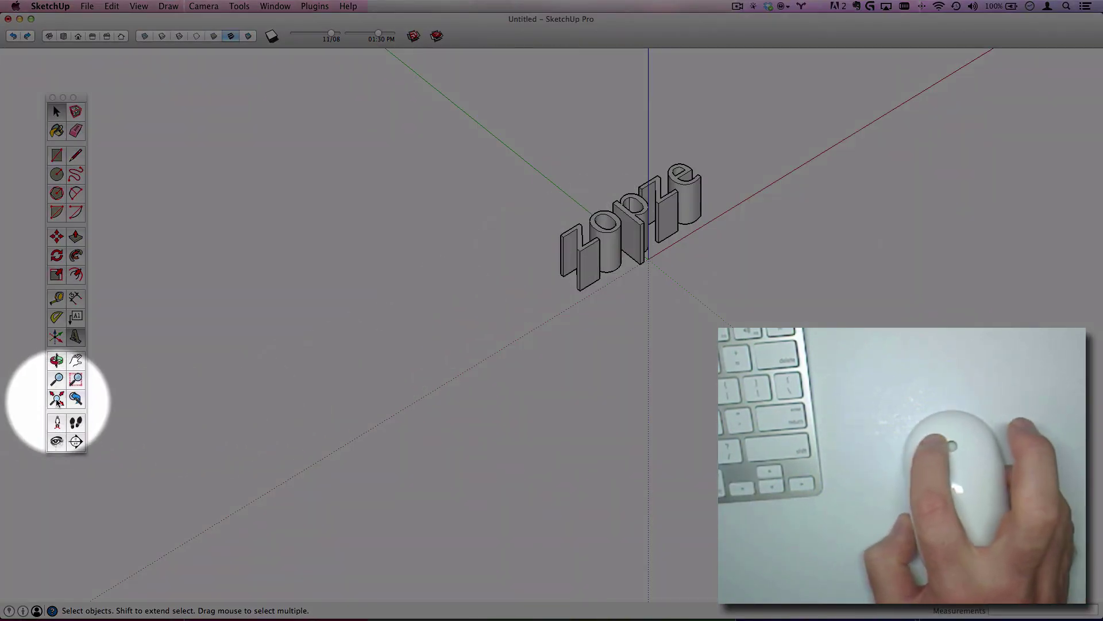
left_click(56, 398)
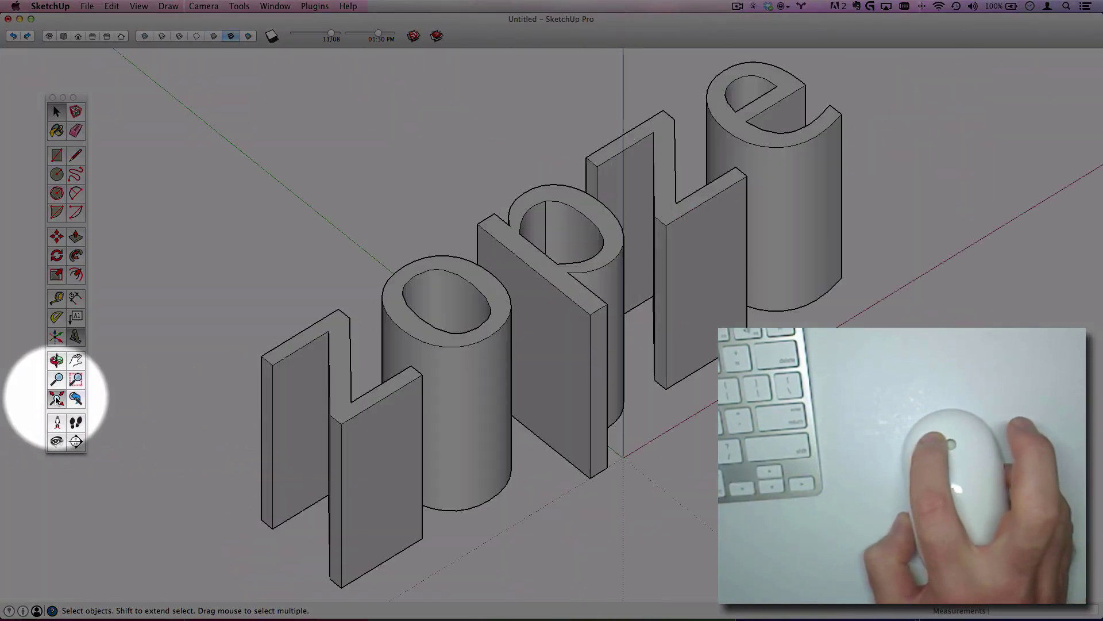